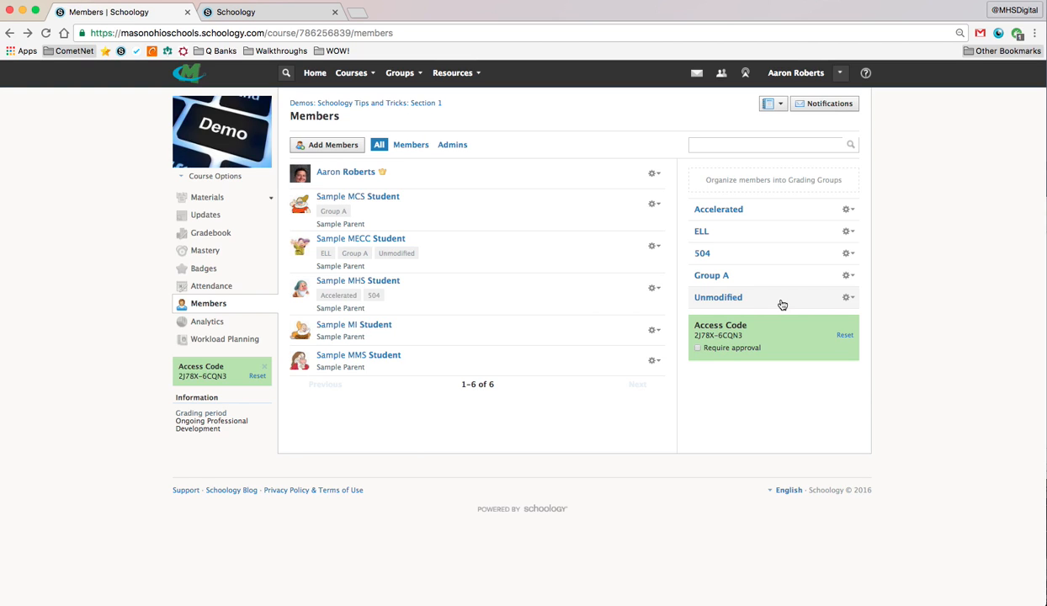
Create a grading group named IEP's with Sample MHS Student as its member.
click(715, 142)
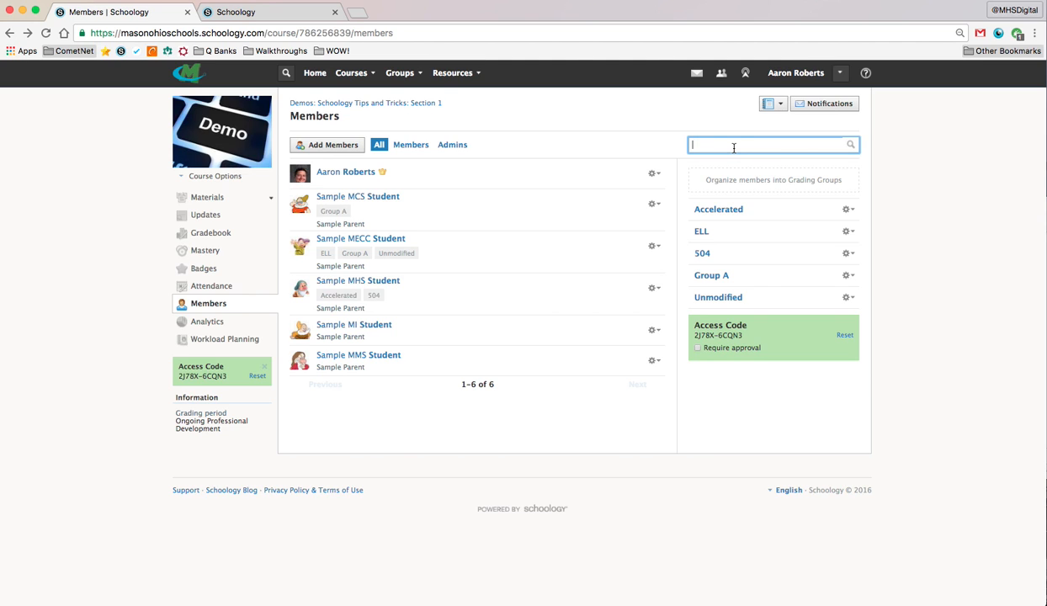
click(776, 180)
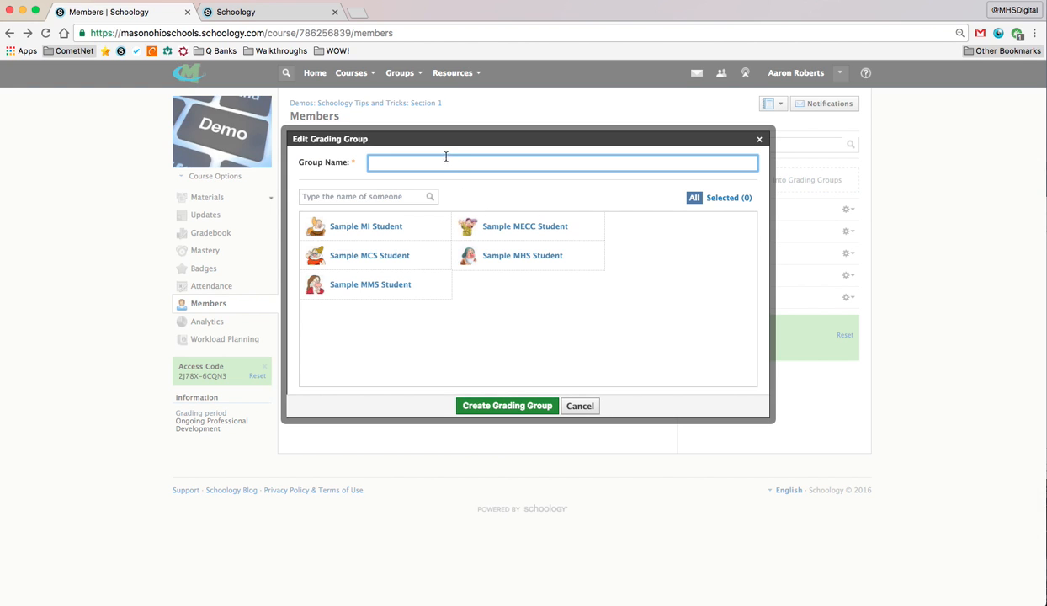
click(446, 162)
text(IEP)
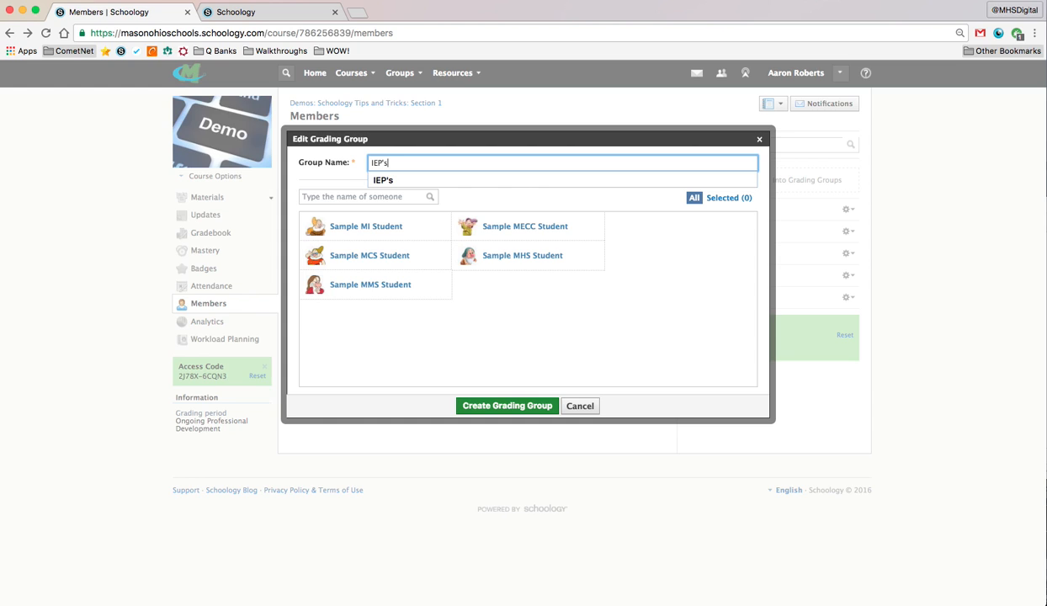
text('s)
click(514, 299)
click(523, 256)
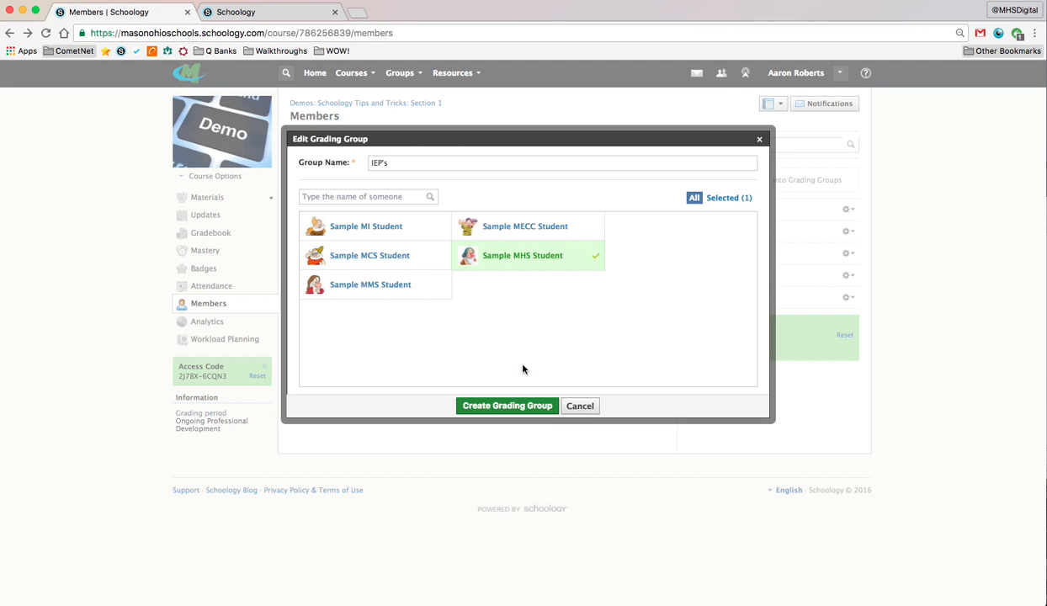
click(487, 408)
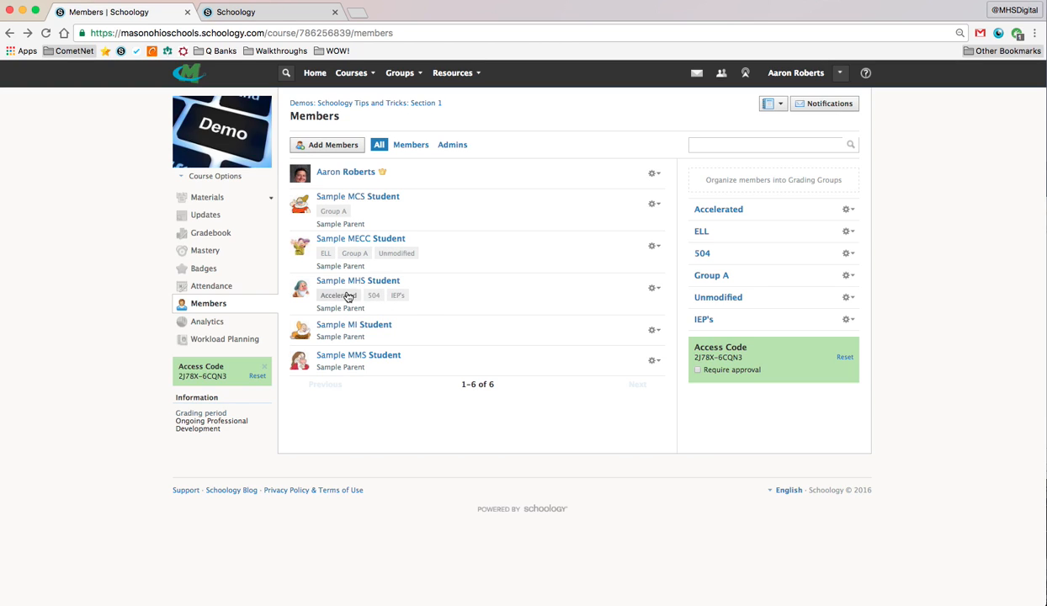
View the members of the Unmodified and Accelerated grading groups, returning to the full member list after each.
click(394, 254)
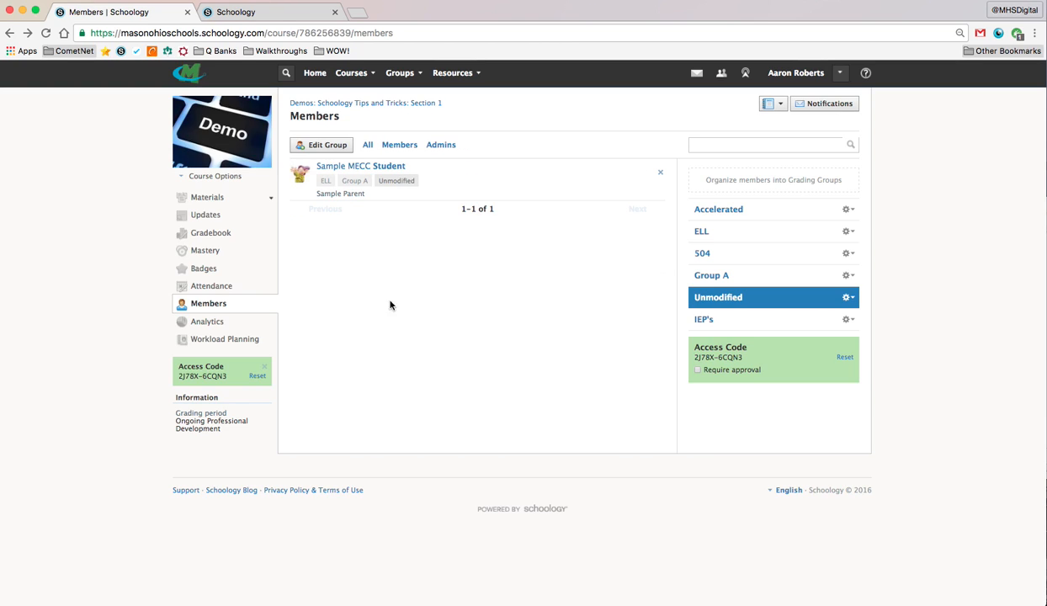
click(367, 145)
click(339, 294)
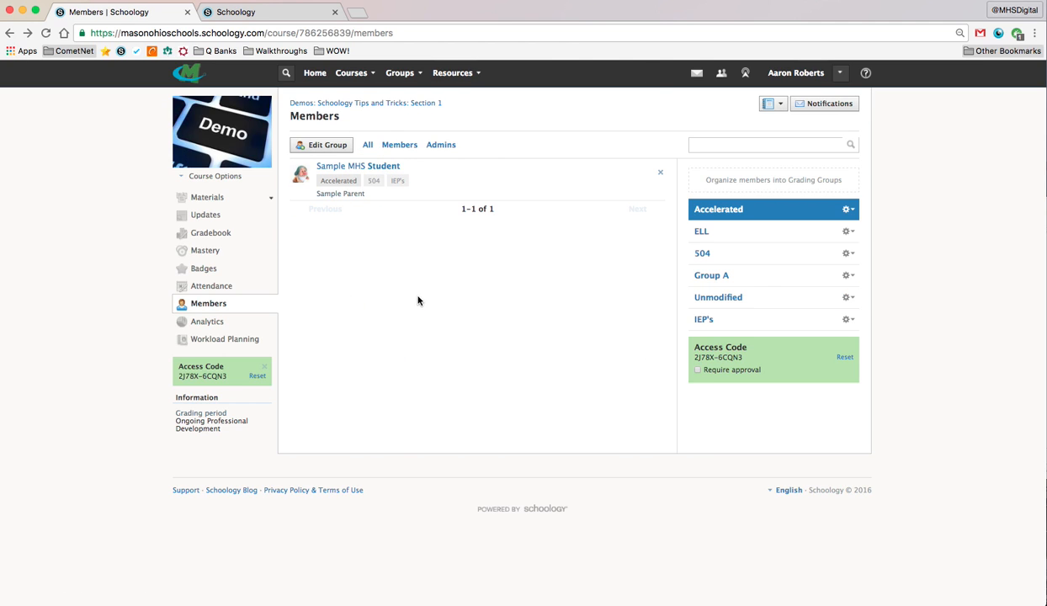
click(367, 144)
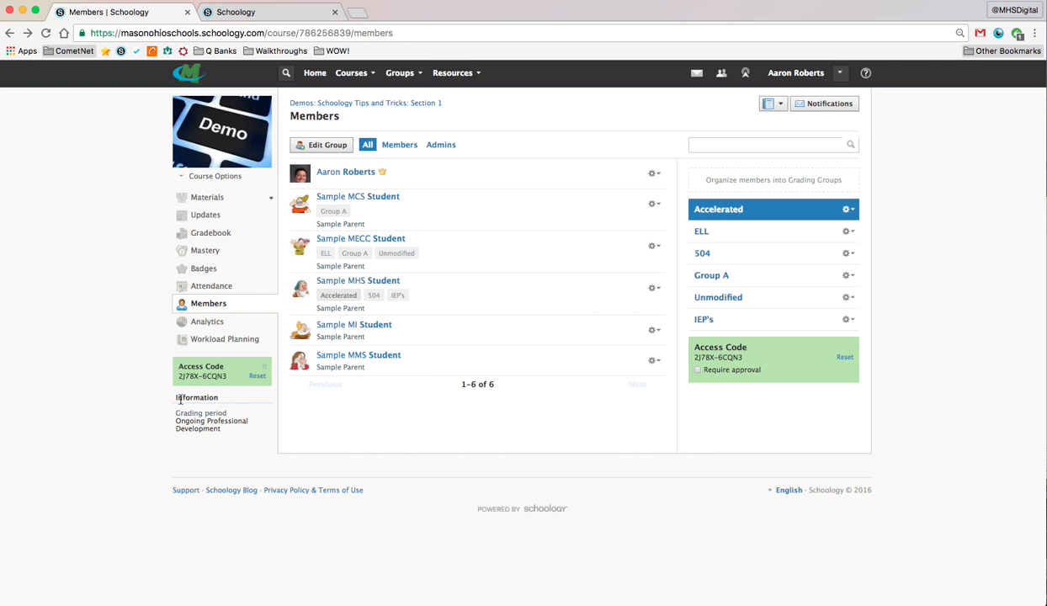
Open the course gradebook and filter it to show only the IEP's grading group.
click(209, 234)
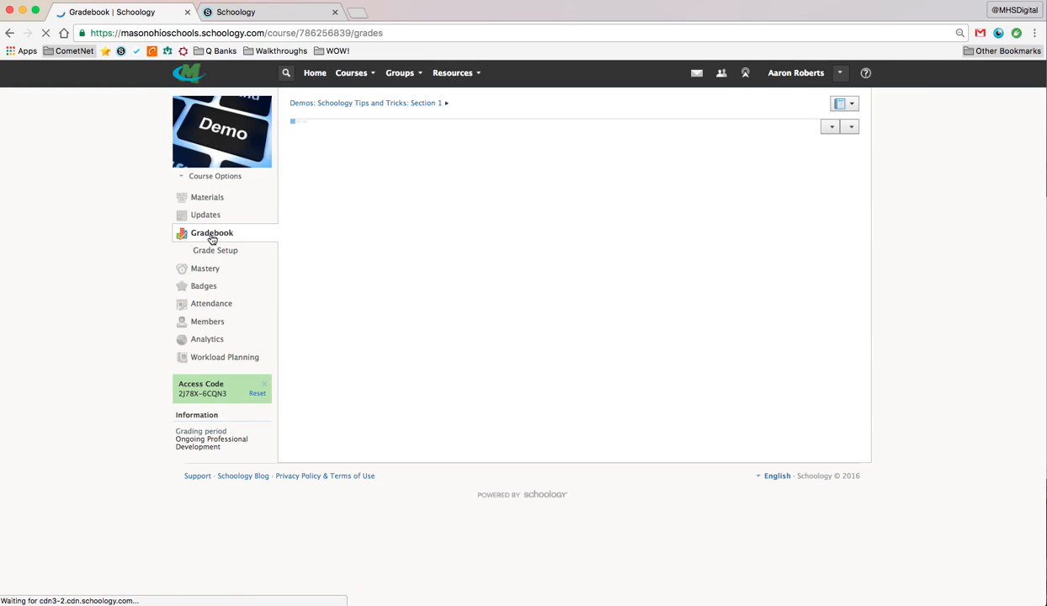
click(335, 154)
click(332, 151)
click(339, 157)
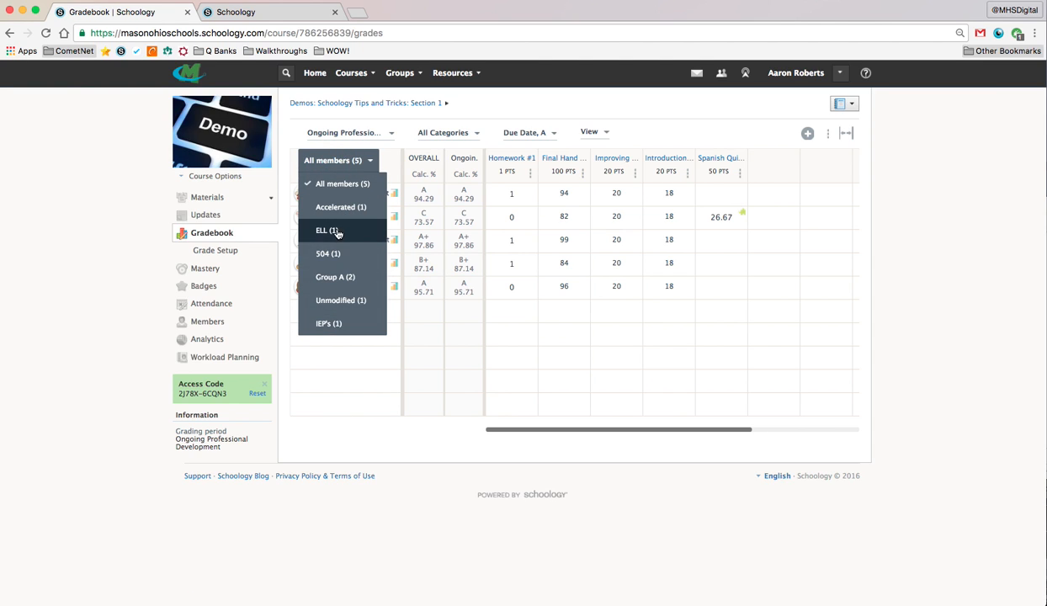
click(346, 327)
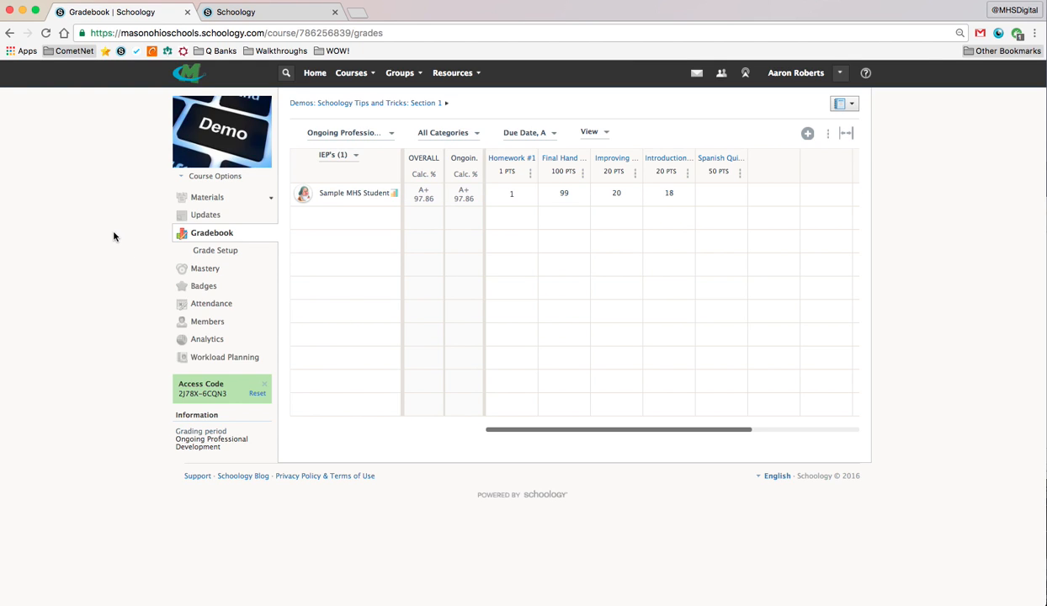
From personal resources, start adding Spanish Quiz 1 (Modified) to the course Demos: Schoology Tips and Tricks: Section 1.
click(205, 198)
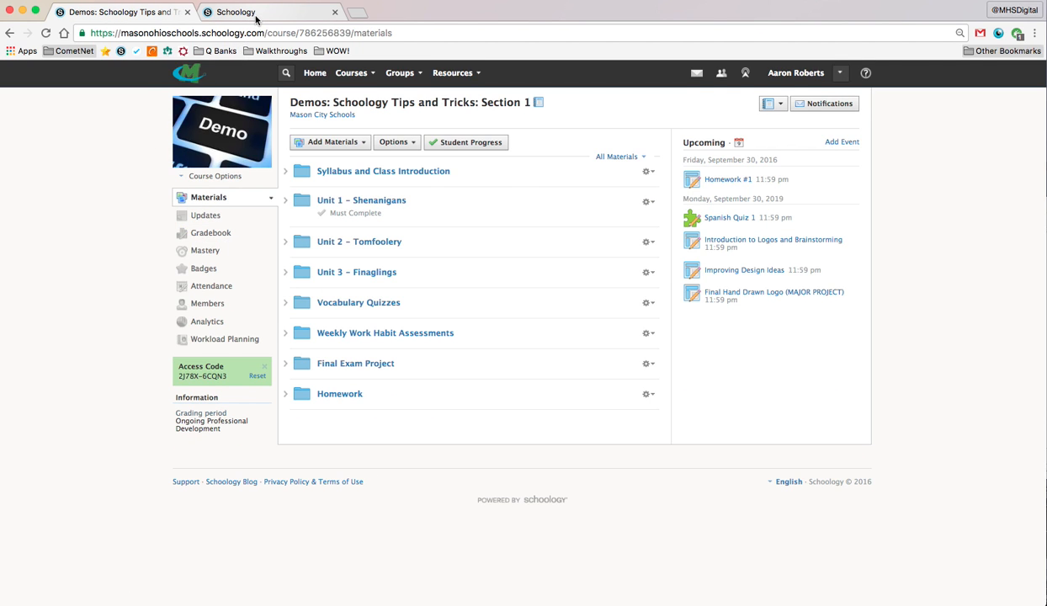
click(256, 14)
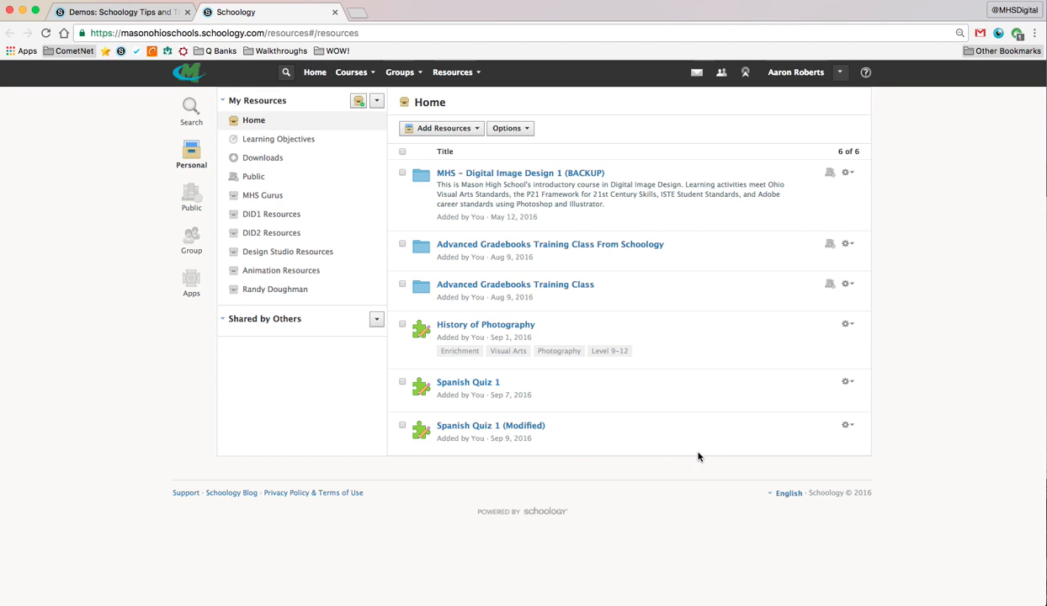
click(846, 426)
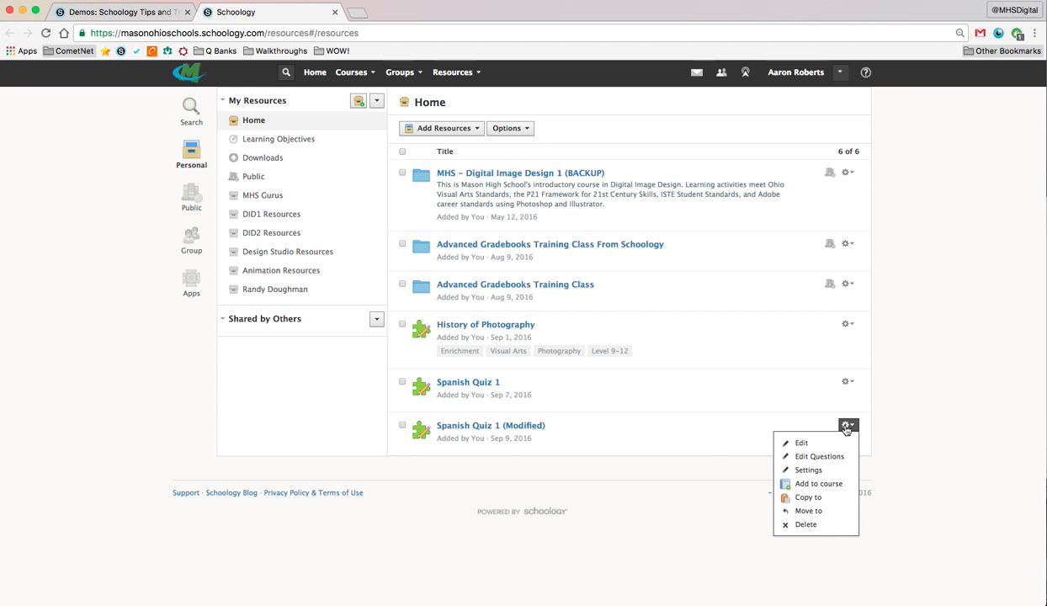
scroll(828, 454, down, 1)
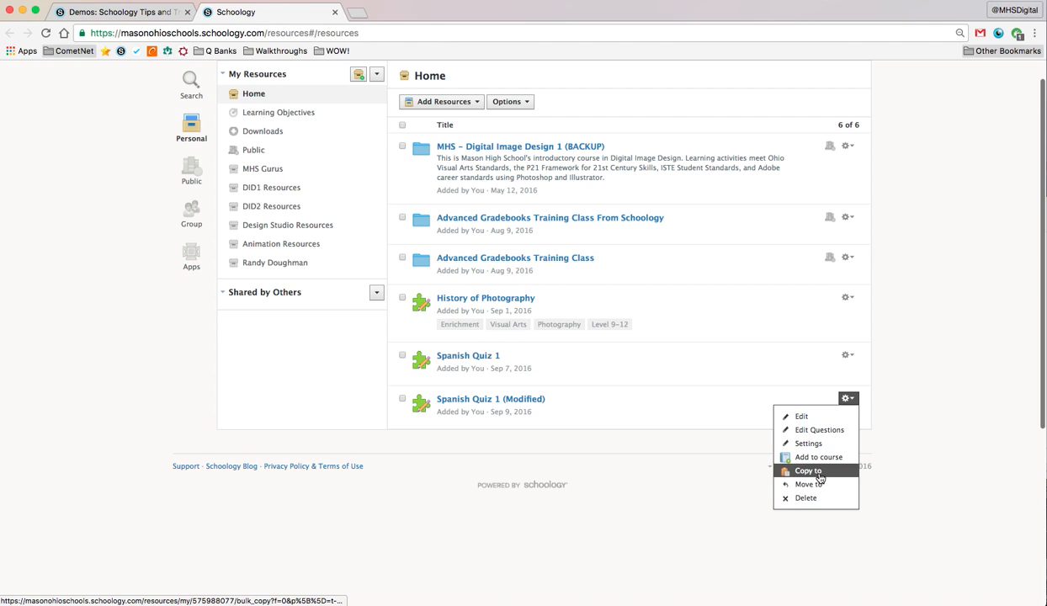
click(820, 457)
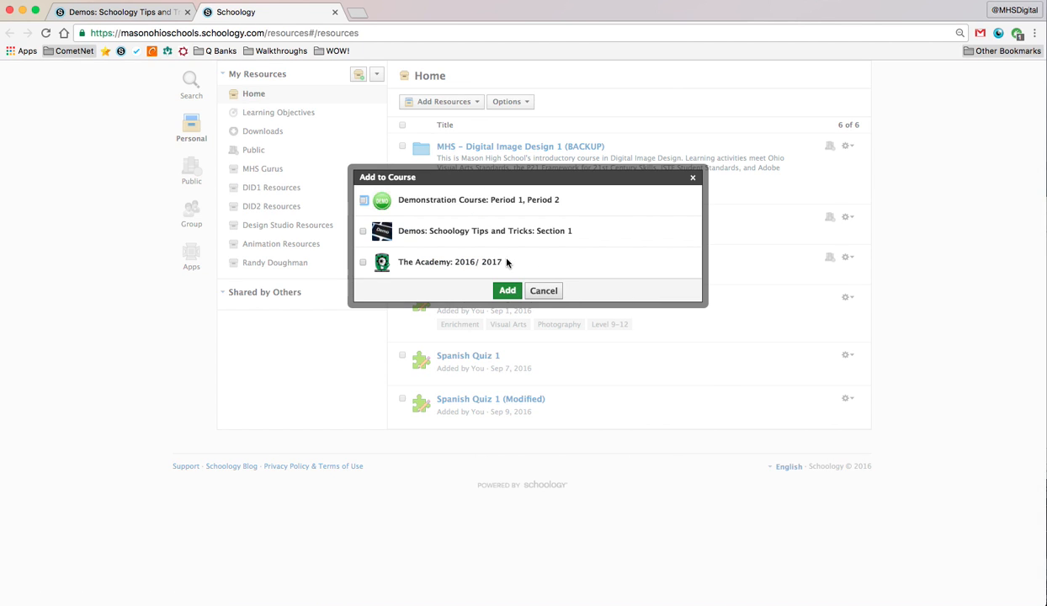
click(362, 231)
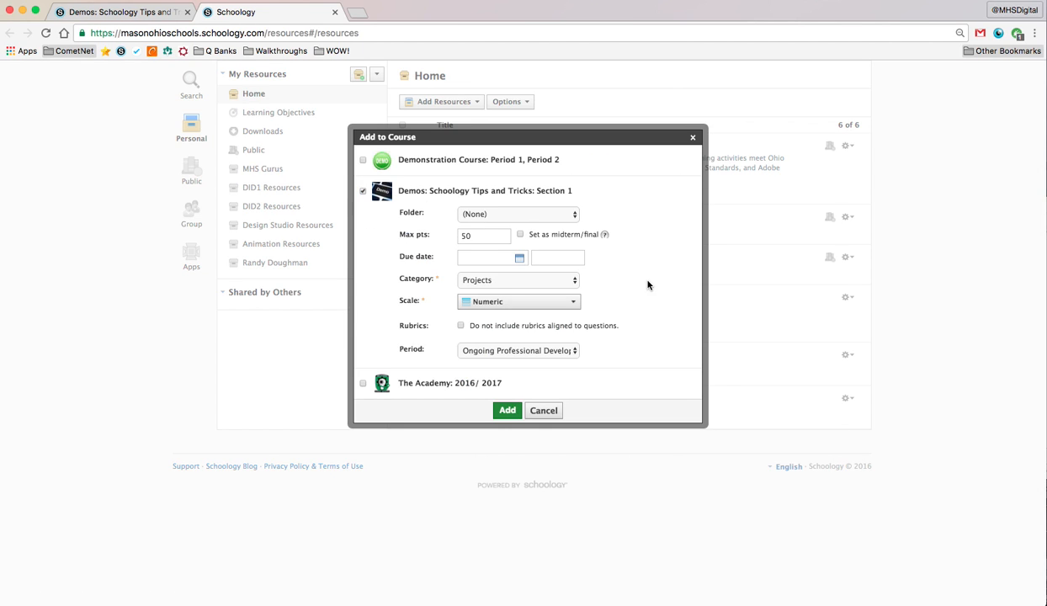
Set the quiz's maximum points to 20 and place it in the Vocabulary Quizzes folder.
scroll(622, 294, down, 1)
double_click(475, 212)
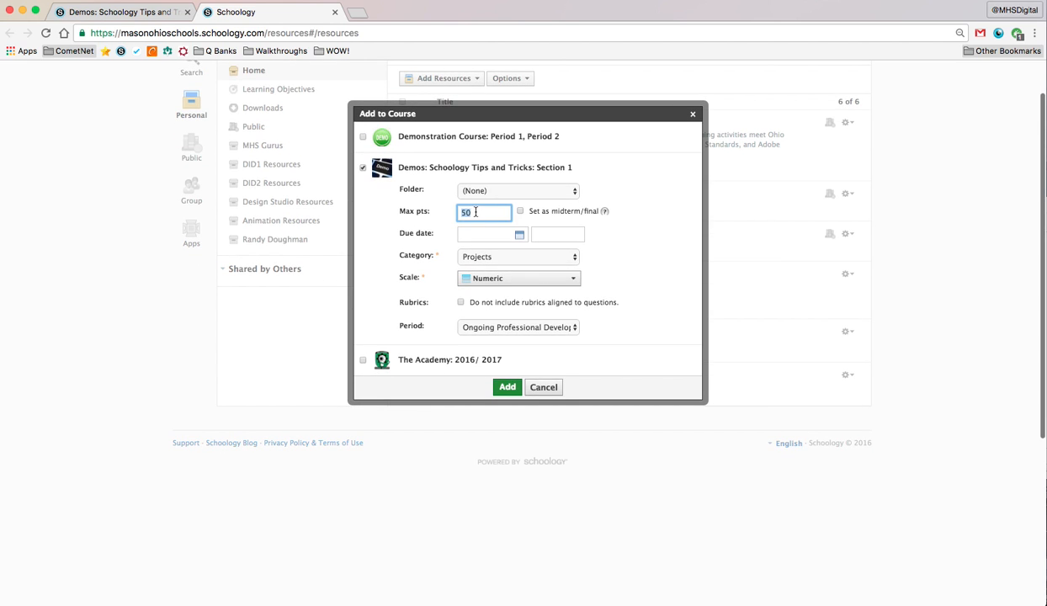
text(20)
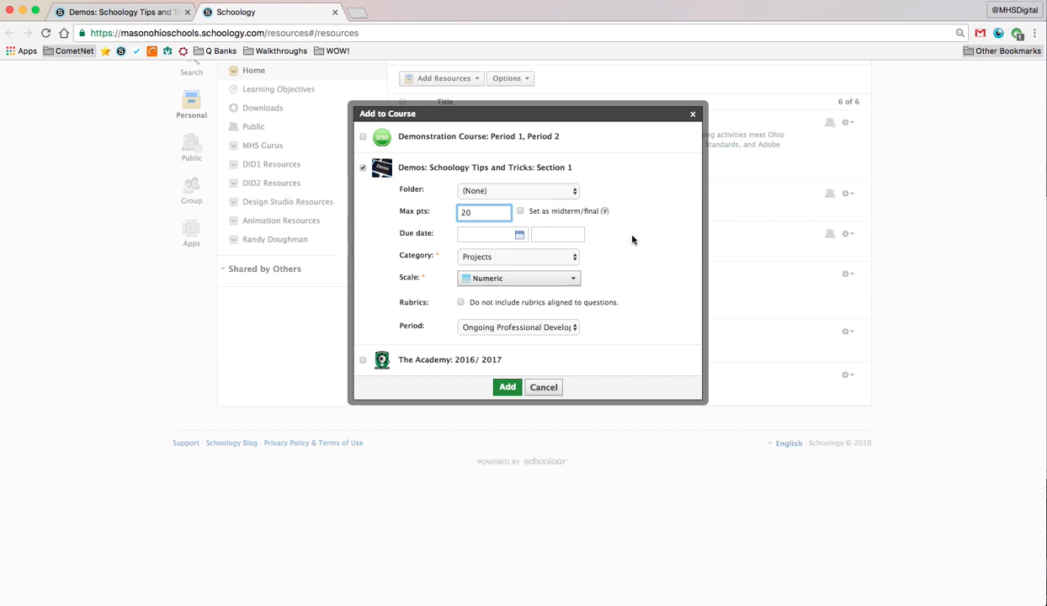
click(558, 193)
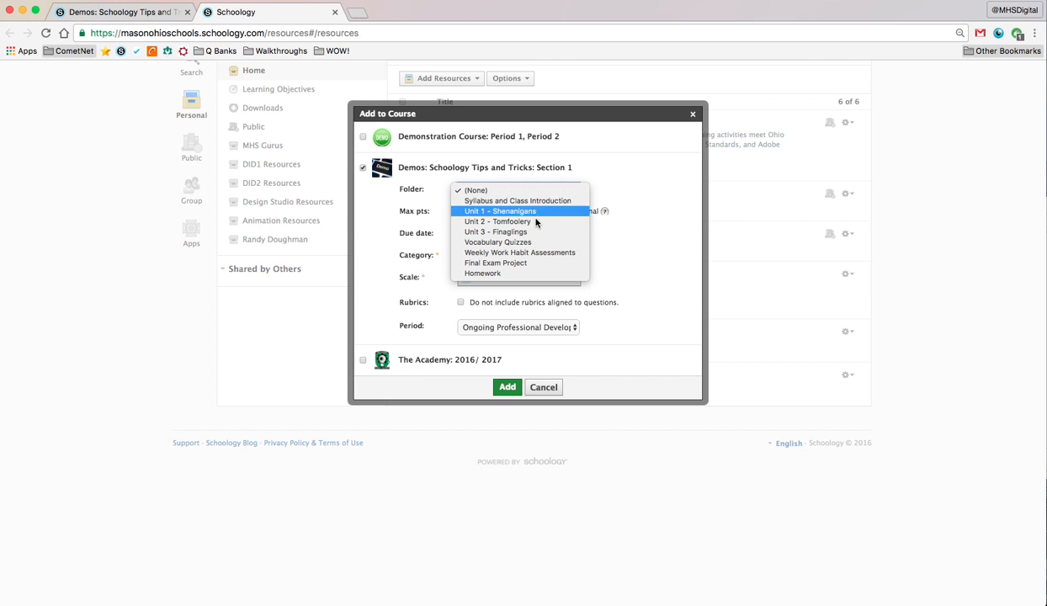
click(527, 242)
Set the due date to 9/30/16 at 11:59PM and the category to In Class Work, adding the quiz to the course.
click(508, 234)
click(581, 341)
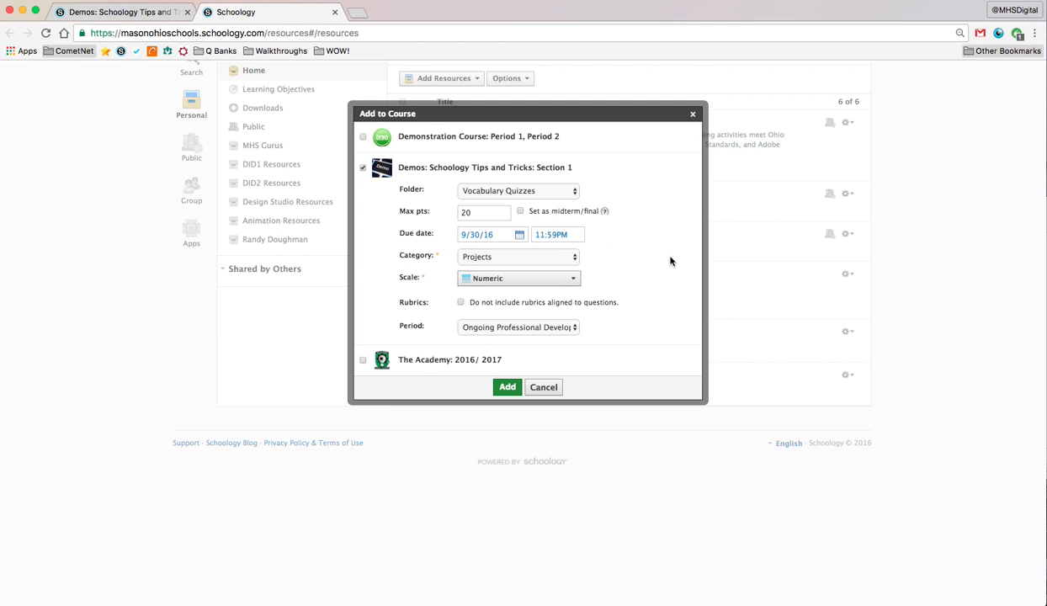
click(509, 257)
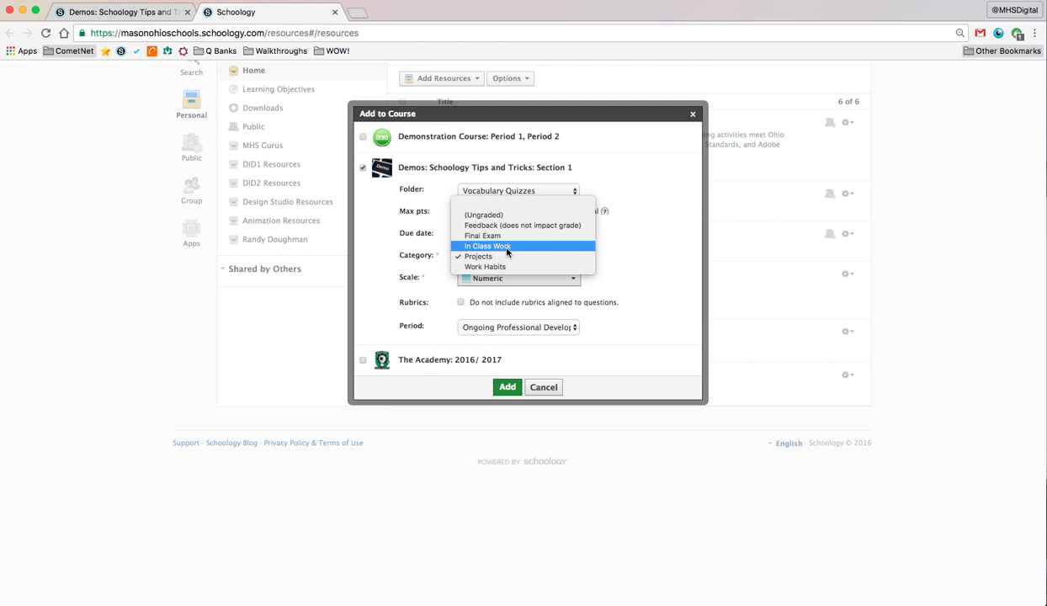
click(479, 244)
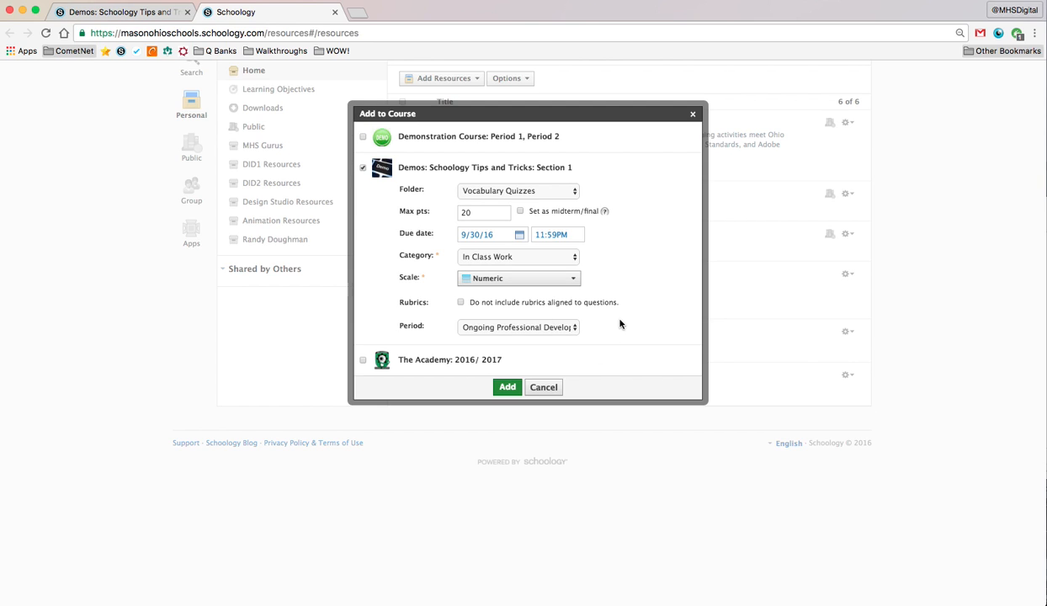
click(505, 388)
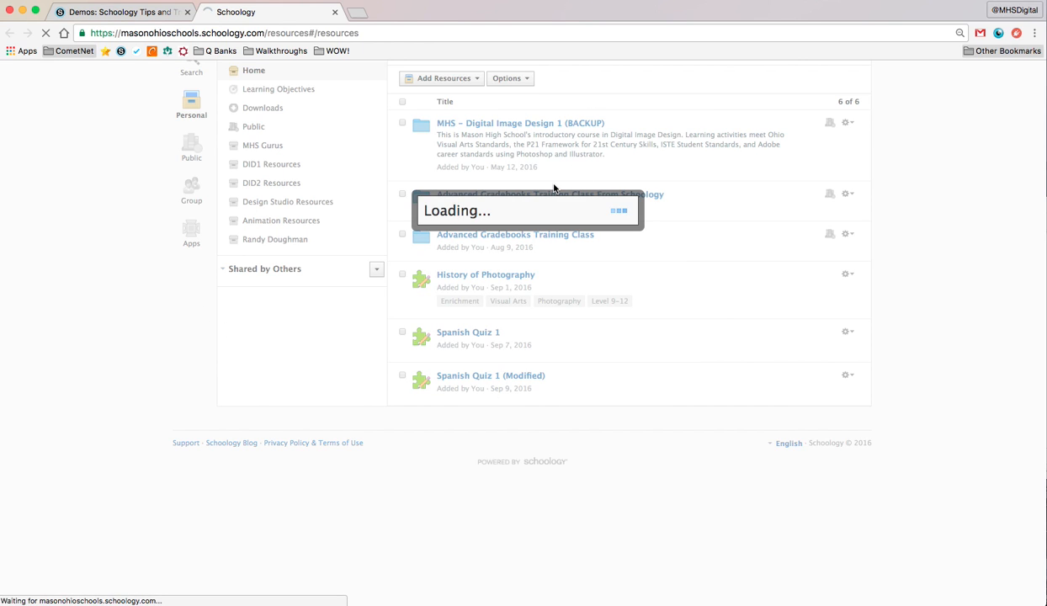
Return to the Demos course materials, reload the page and expand the Vocabulary Quizzes folder.
click(142, 15)
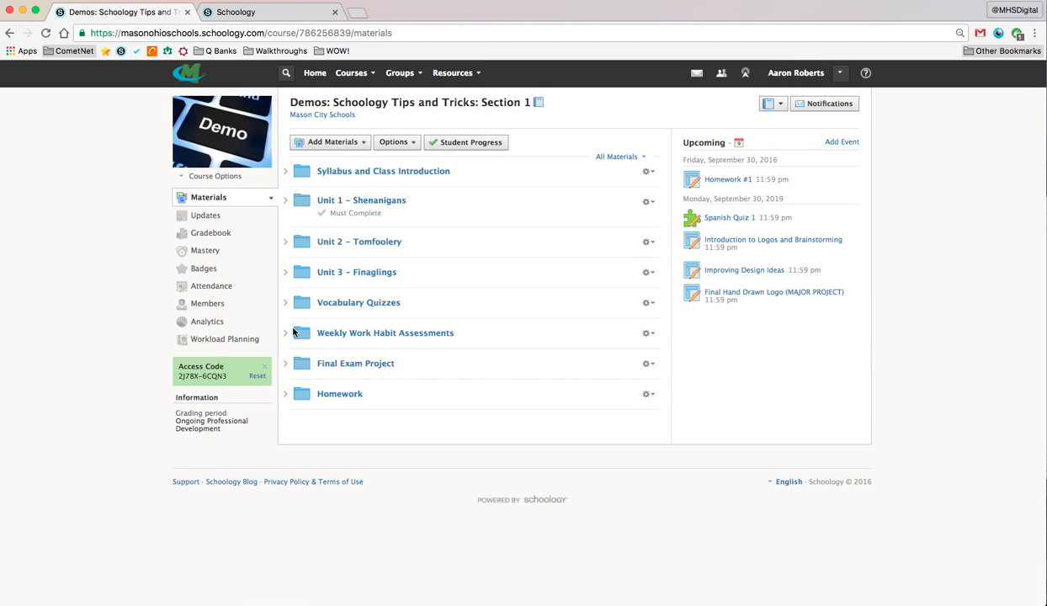
key(super+r)
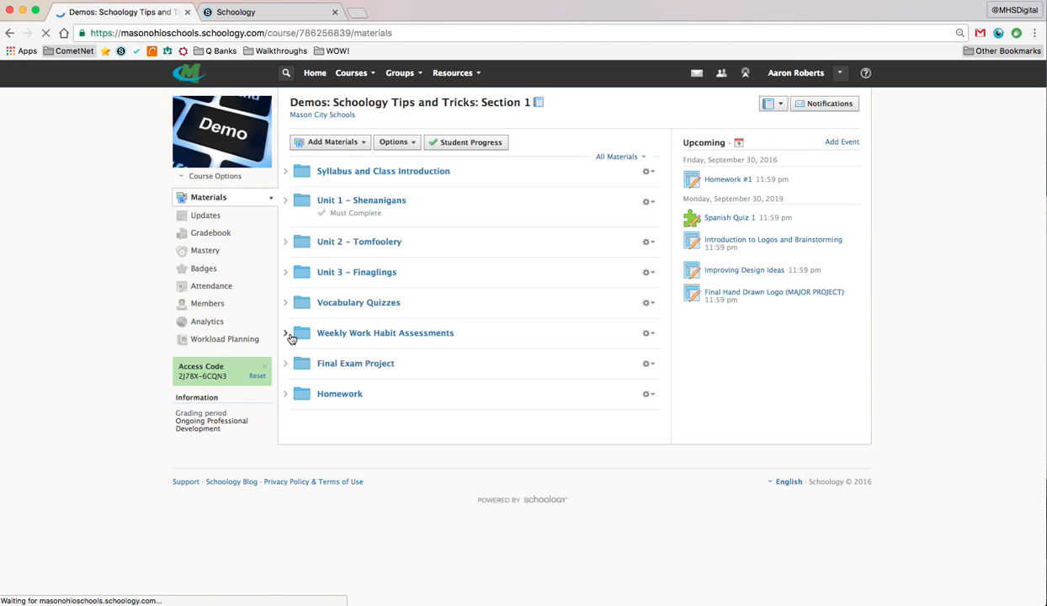
click(286, 302)
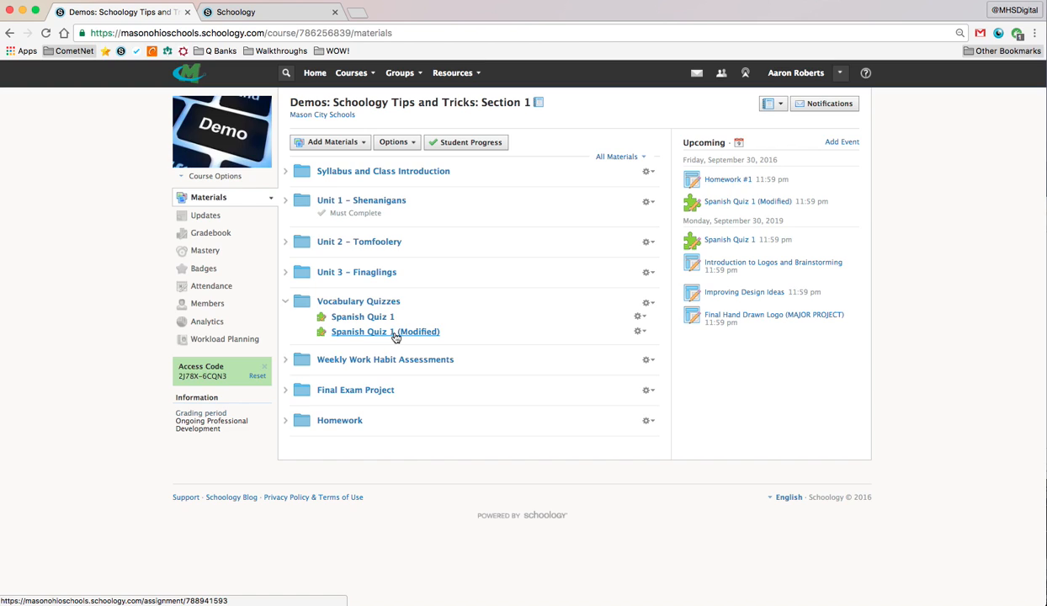
Edit Spanish Quiz 1 (Modified) in the Vocabulary Quizzes folder and individually assign it to the IEP's and 504 grading groups.
click(637, 332)
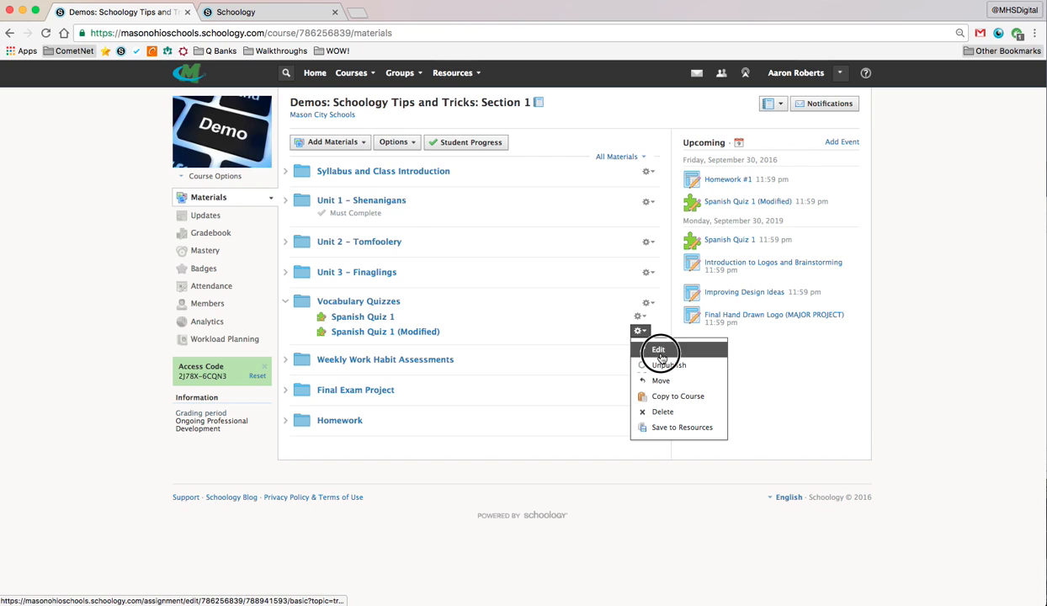
click(660, 355)
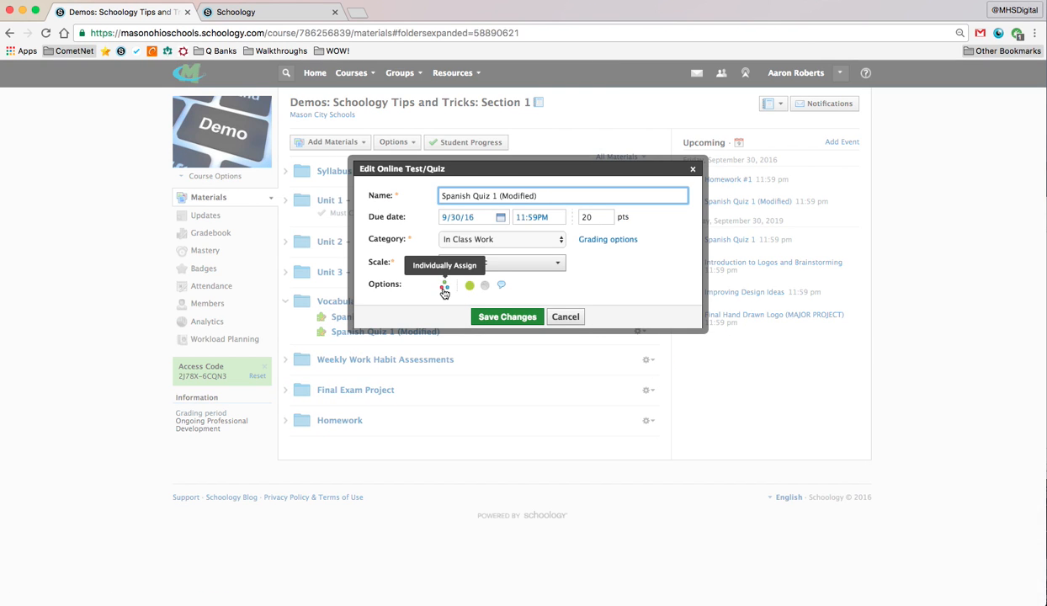
click(444, 289)
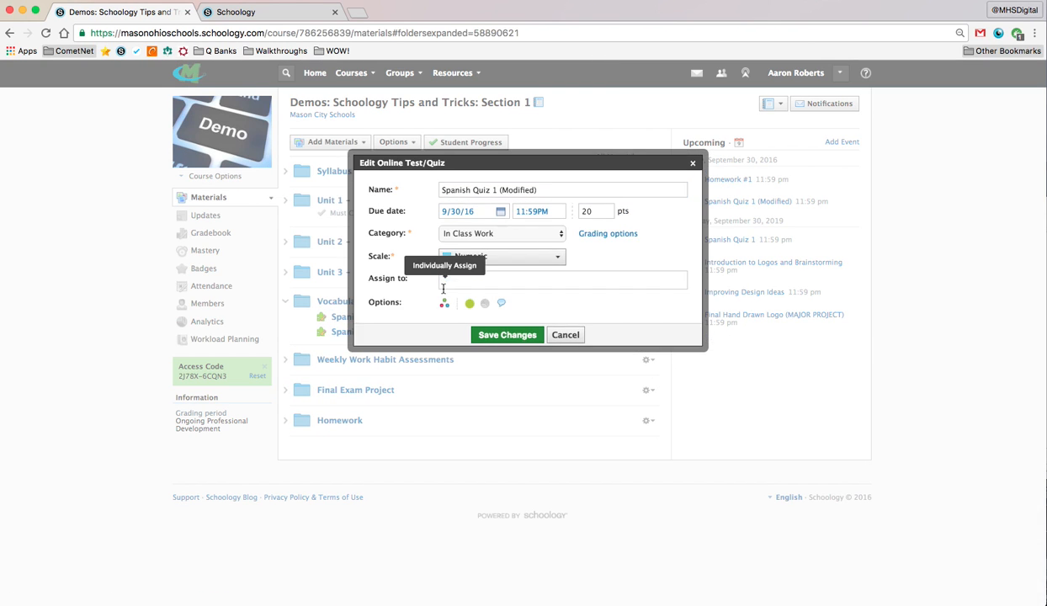
text(IEP)
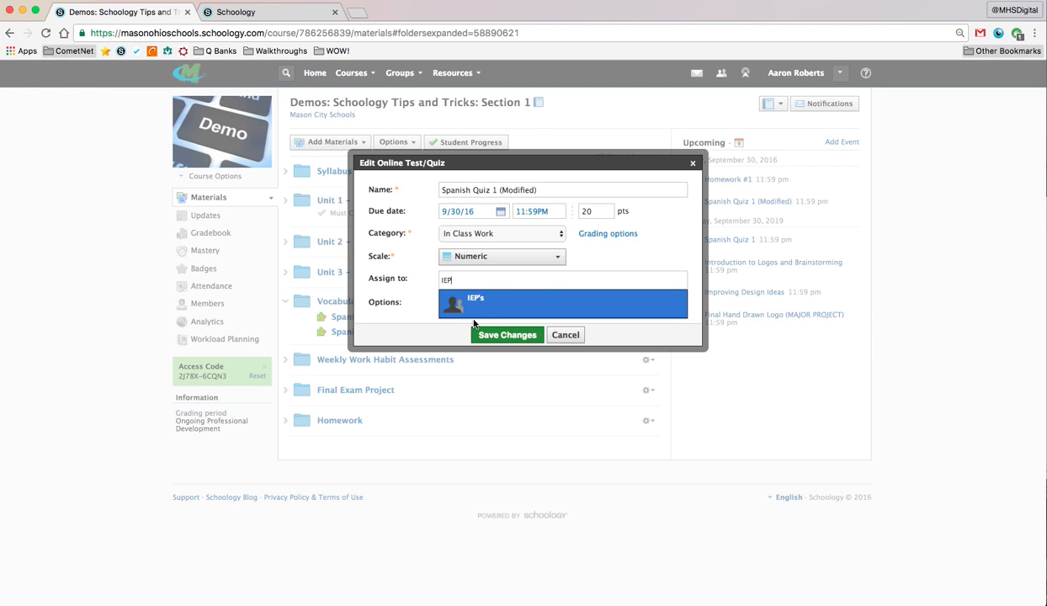
click(467, 305)
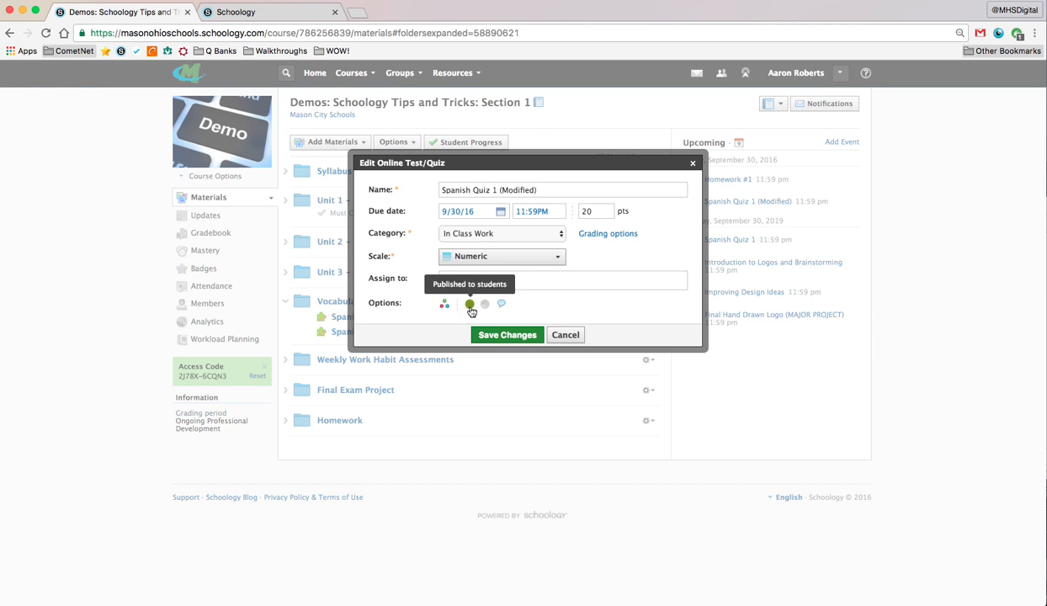
text(504)
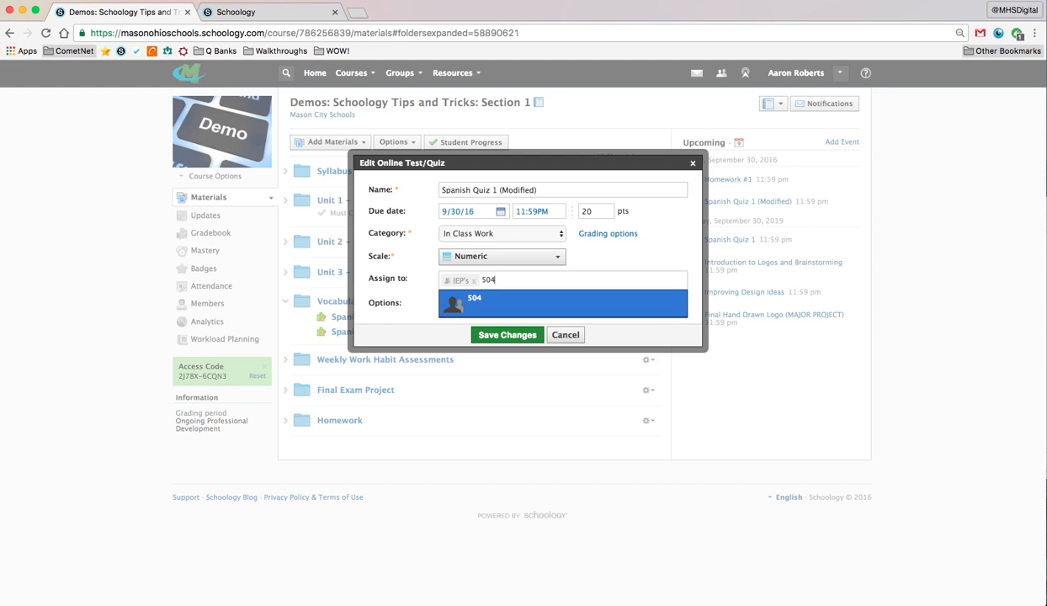
click(488, 300)
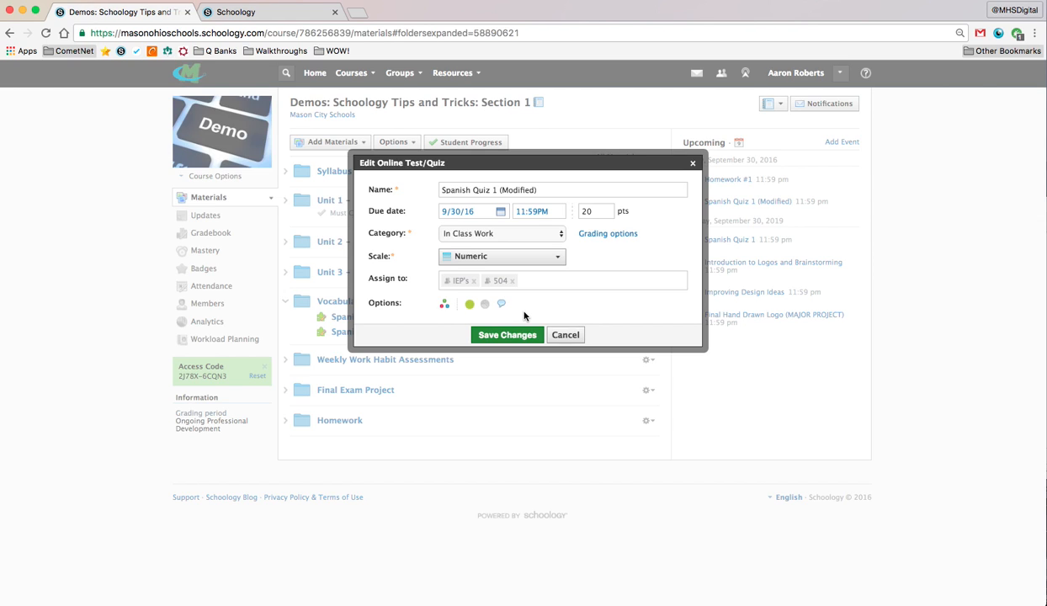
Look up individual students matching "Sample" as possible assignees without adding any, and save the modified quiz's changes.
text(Sample)
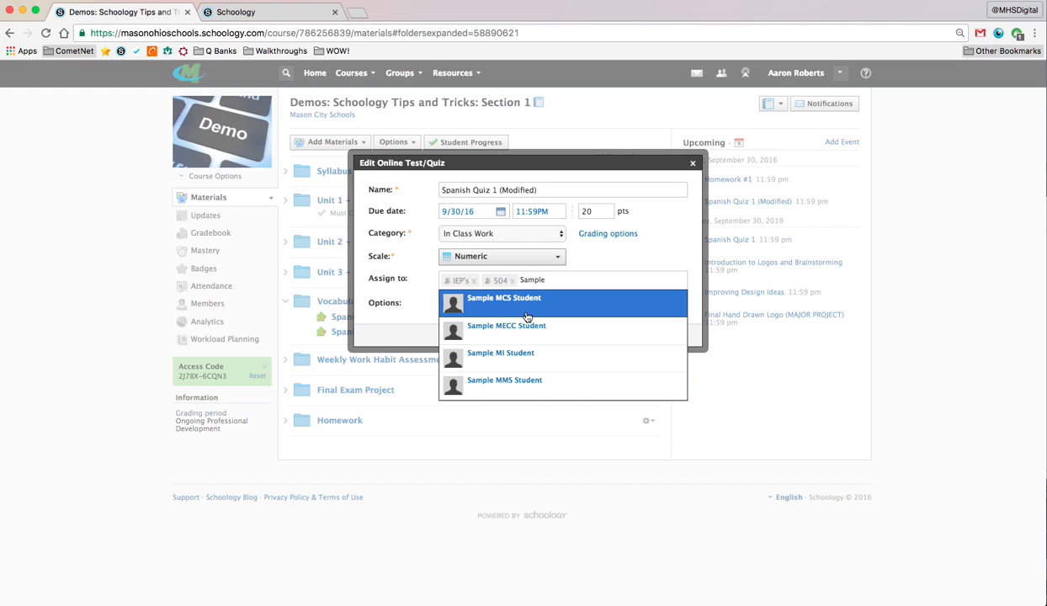
click(563, 280)
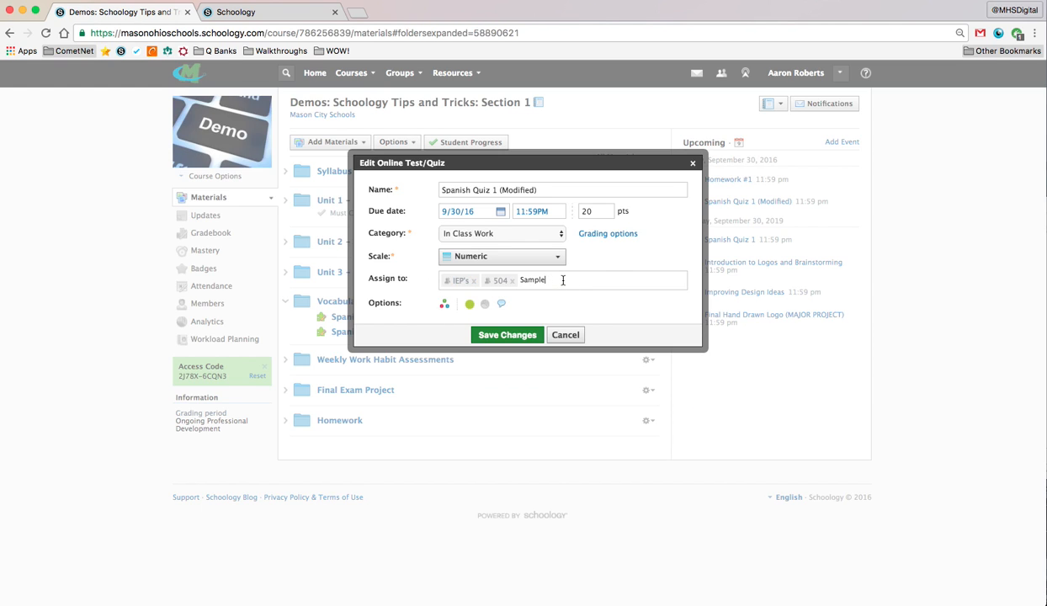
click(507, 335)
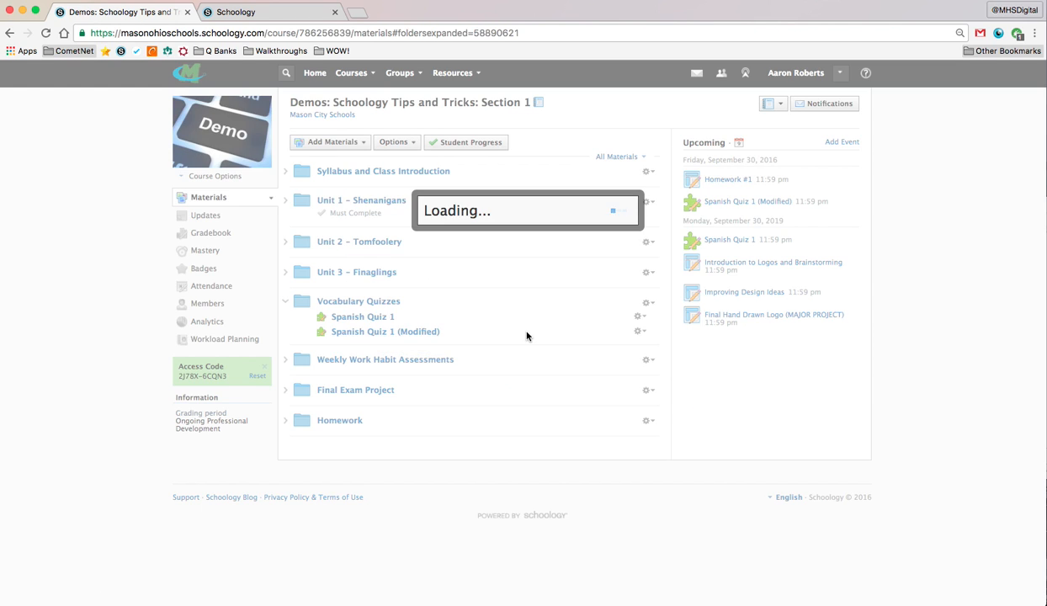
Edit the original Spanish Quiz 1, individually assign it to the Unmodified grading group and save the changes.
click(641, 318)
click(642, 333)
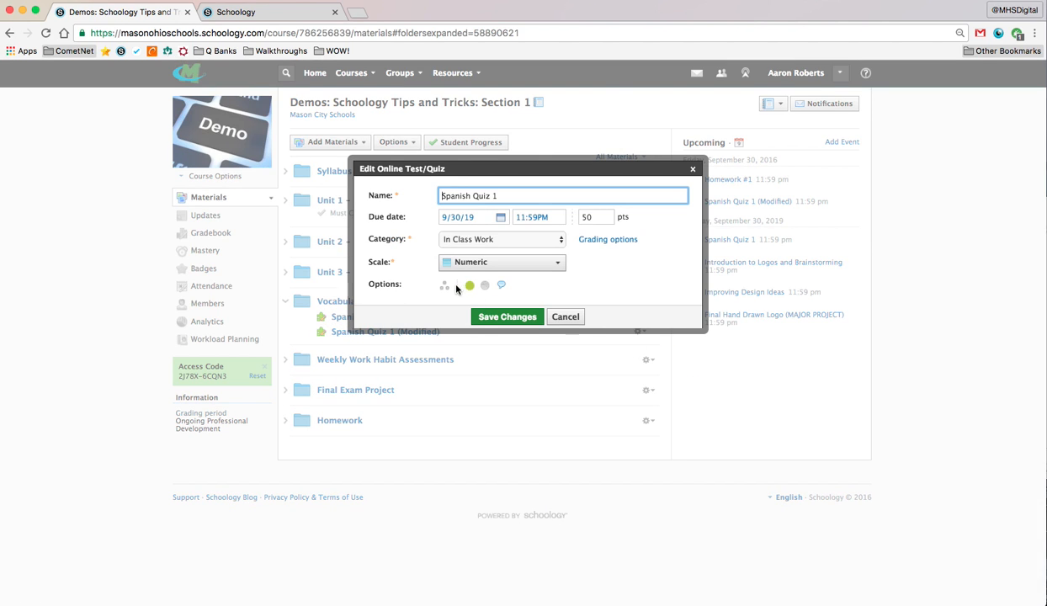
click(469, 283)
text(Unmodified)
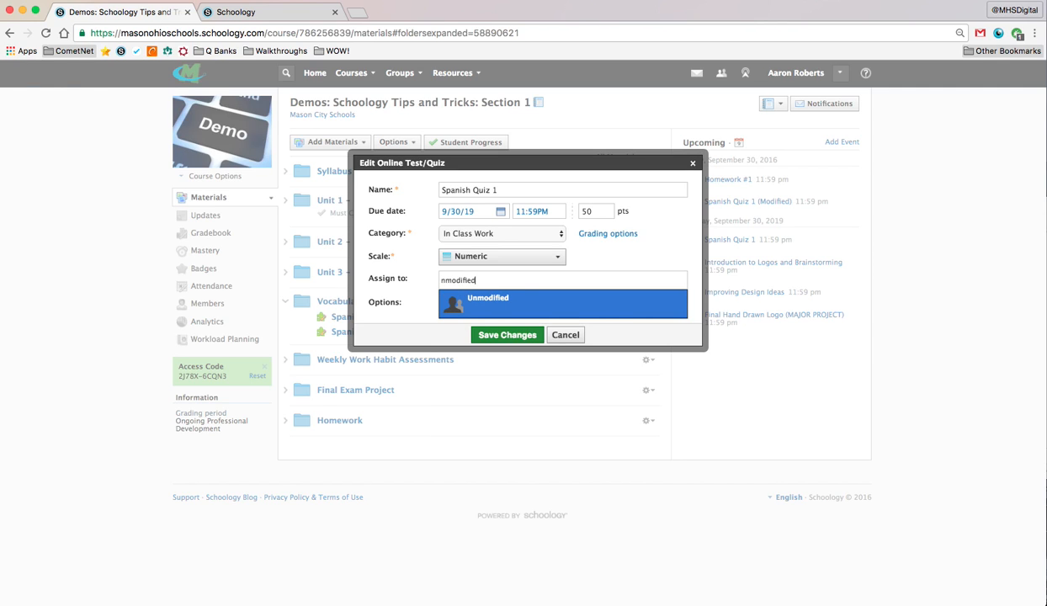
click(486, 299)
click(506, 334)
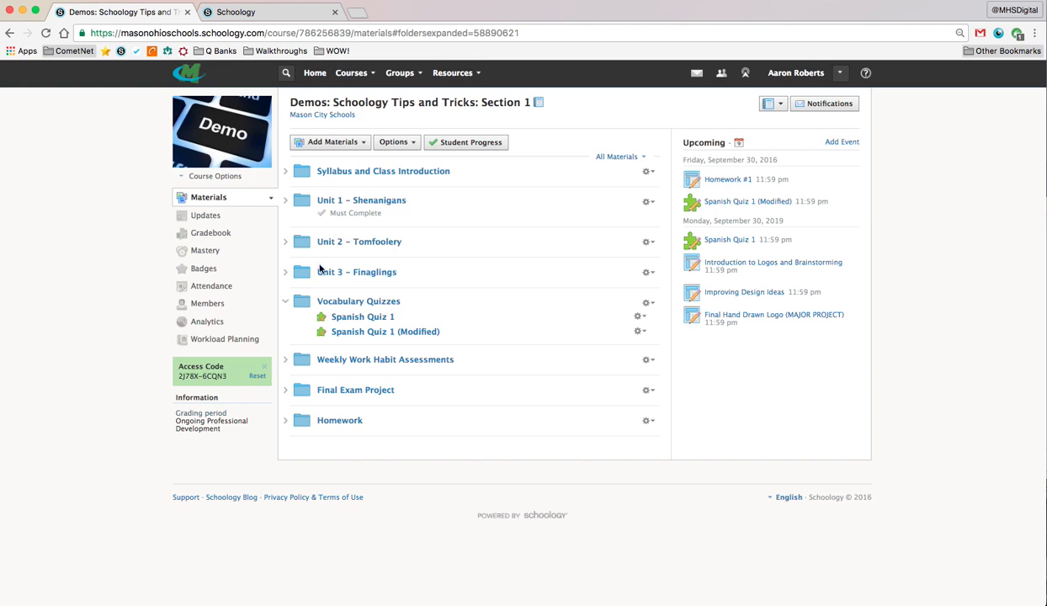
Open the course gradebook to check both Spanish quiz columns, and open the first listed student's grade report.
click(212, 235)
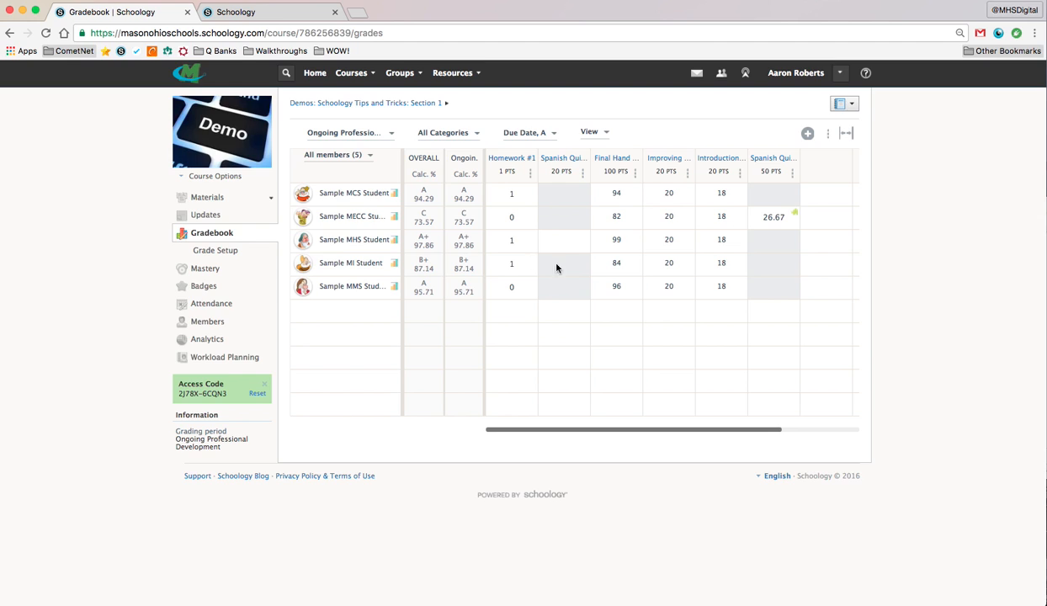
click(386, 192)
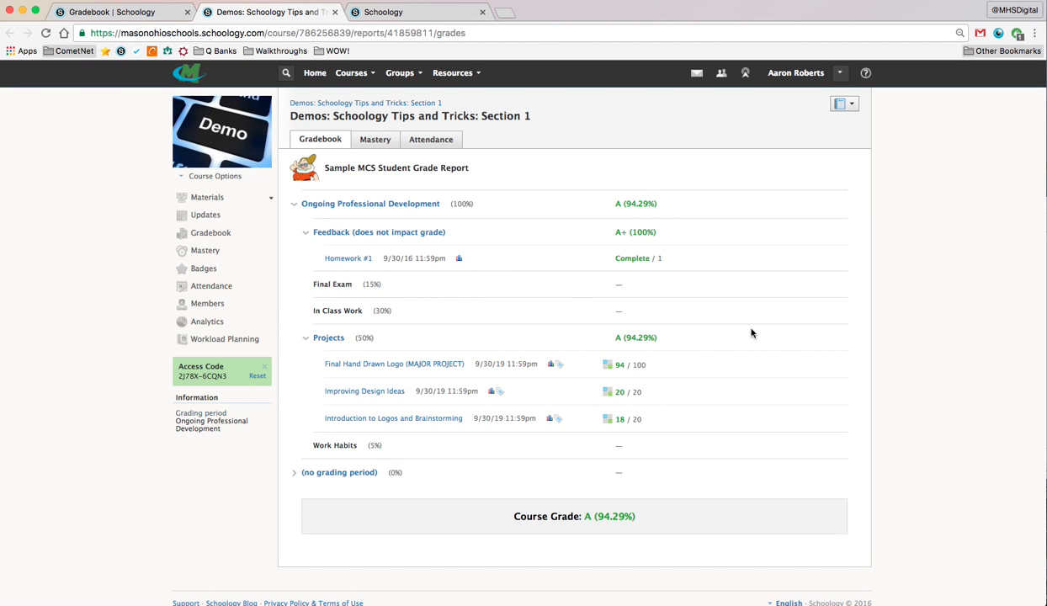